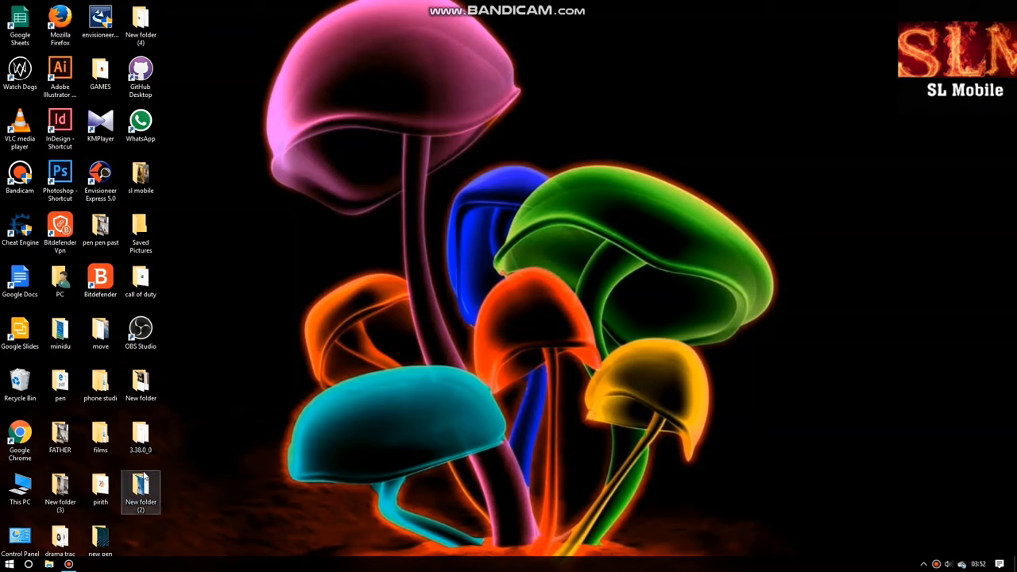
Step: Create a new folder named 'New folder' on New Volume (H:) and bring up its context menu
{"action": "double_click", "coordinate": [20, 492]}
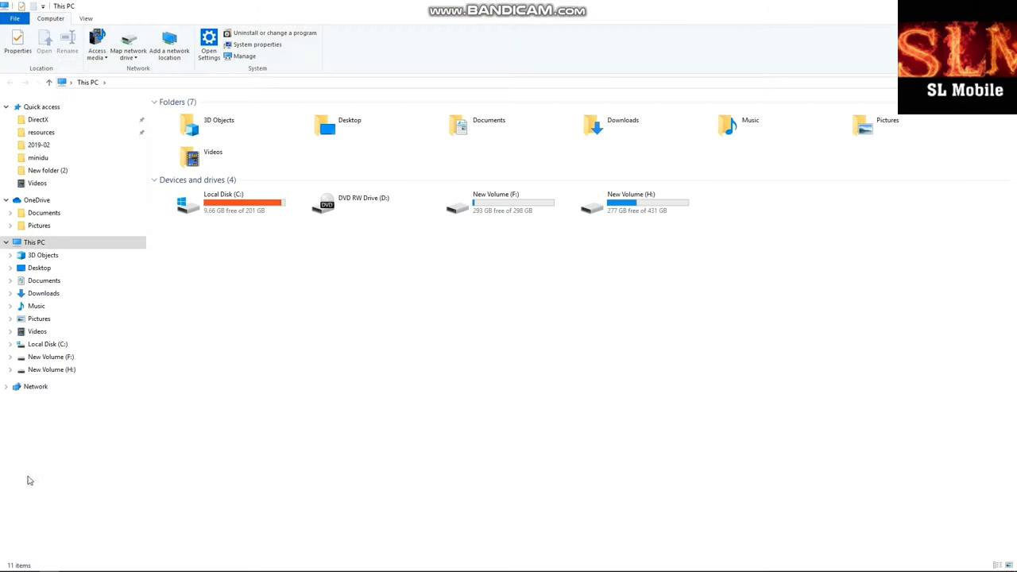
{"action": "left_click", "coordinate": [70, 371]}
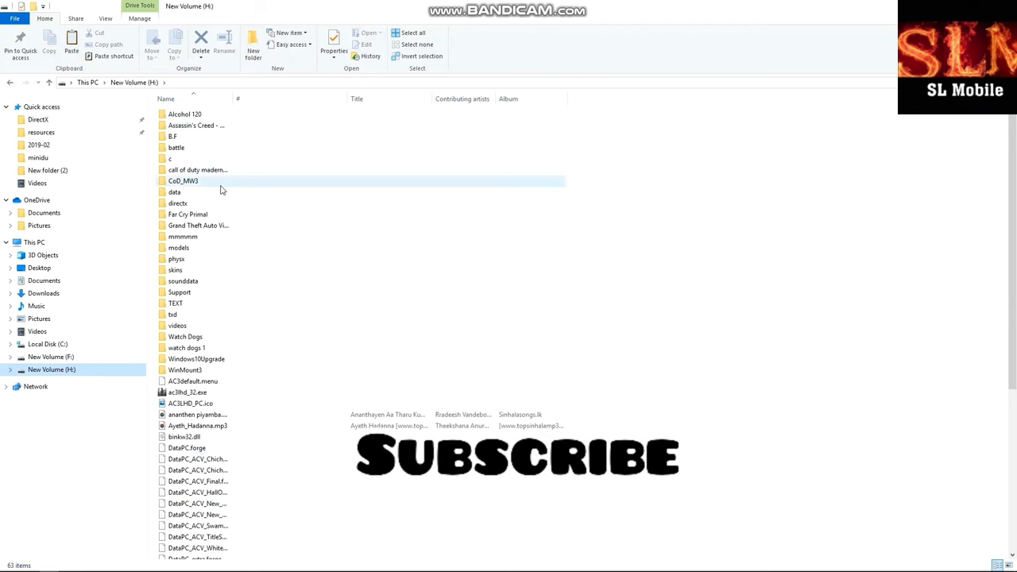
{"action": "scroll", "coordinate": [220, 188], "scroll_direction": "down", "scroll_amount": 4}
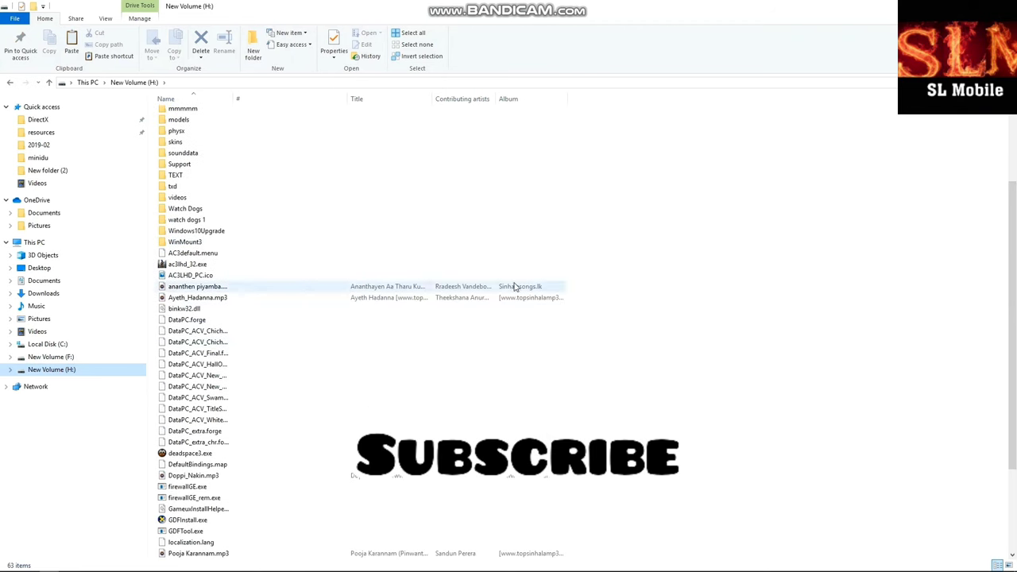
{"action": "right_click", "coordinate": [694, 307]}
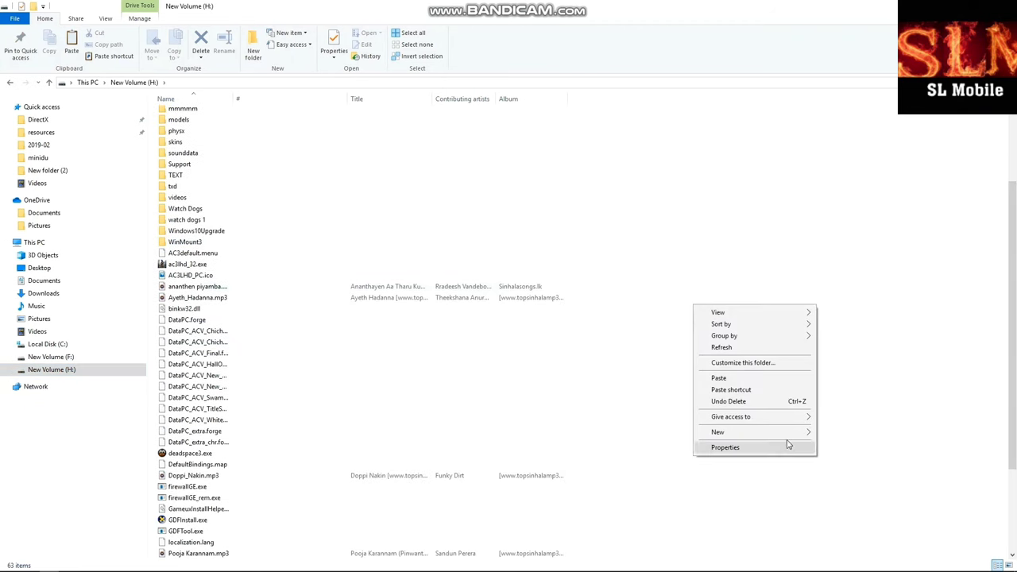
{"action": "mouse_move", "coordinate": [806, 433]}
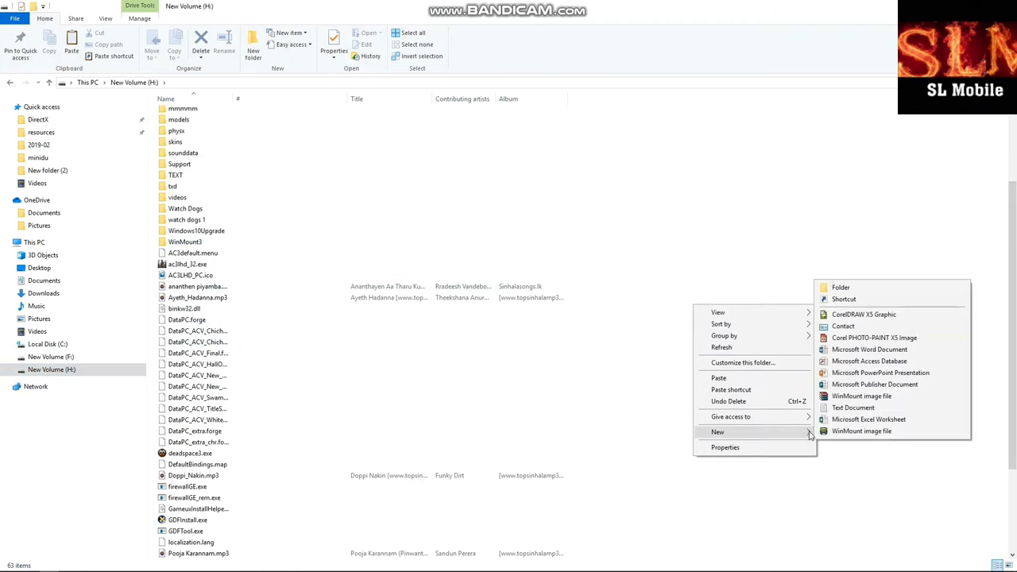
{"action": "left_click", "coordinate": [840, 288]}
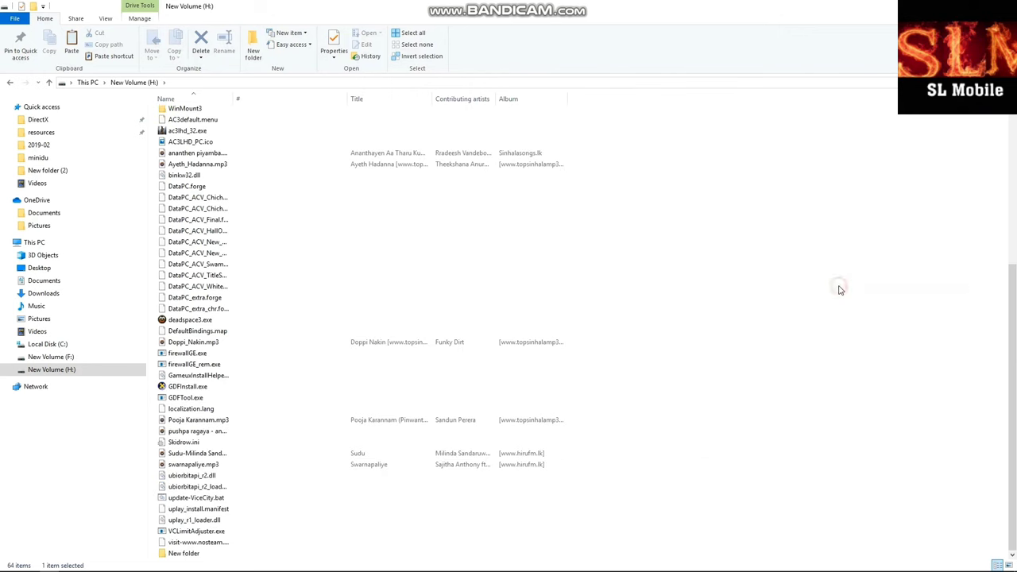
{"action": "right_click", "coordinate": [239, 553]}
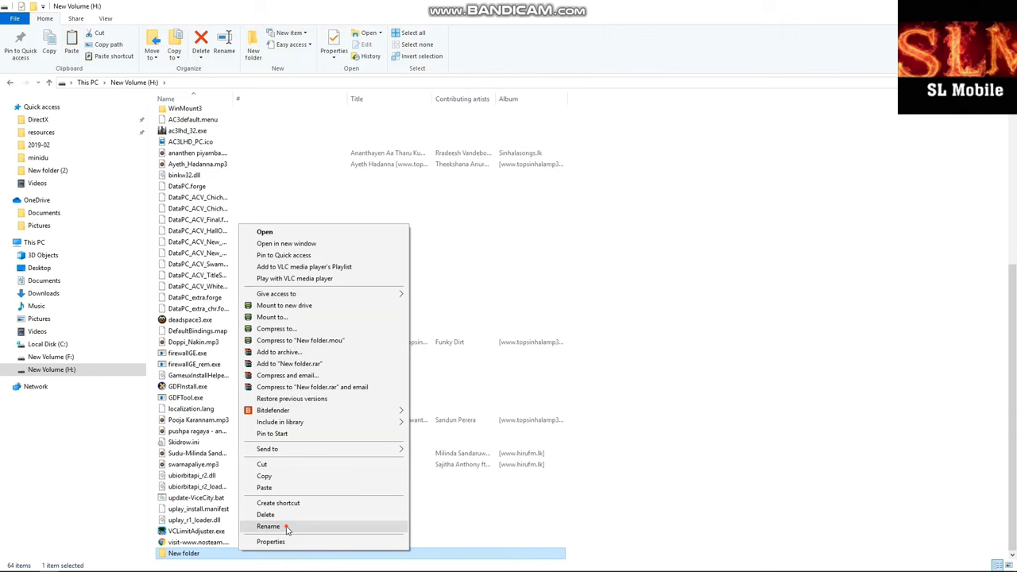
Step: Rename the new folder on H: to 'watch dogs 1 game' and open it
{"action": "left_click", "coordinate": [268, 526]}
{"action": "type", "text": "wa"}
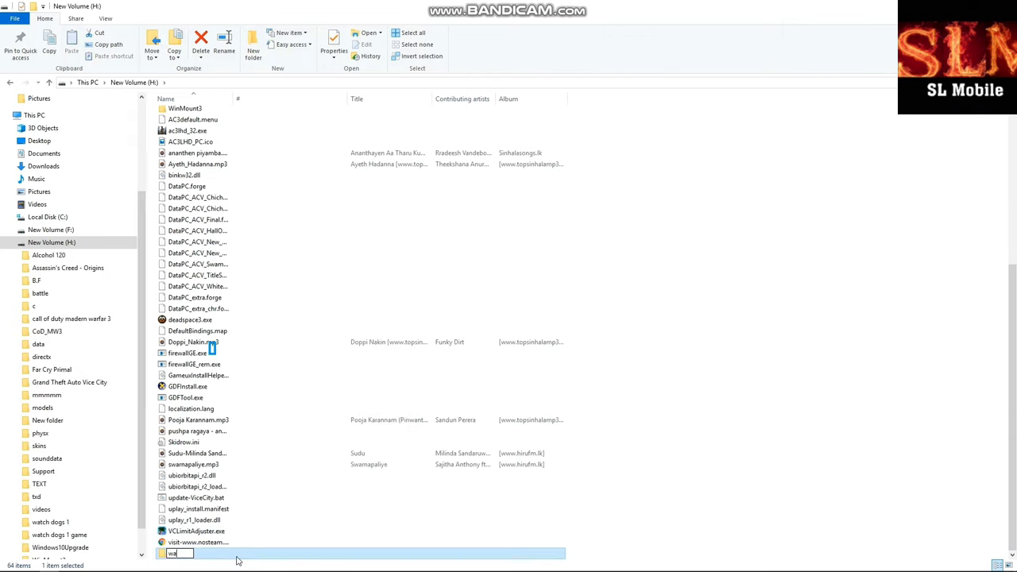
{"action": "type", "text": "tch dogs"}
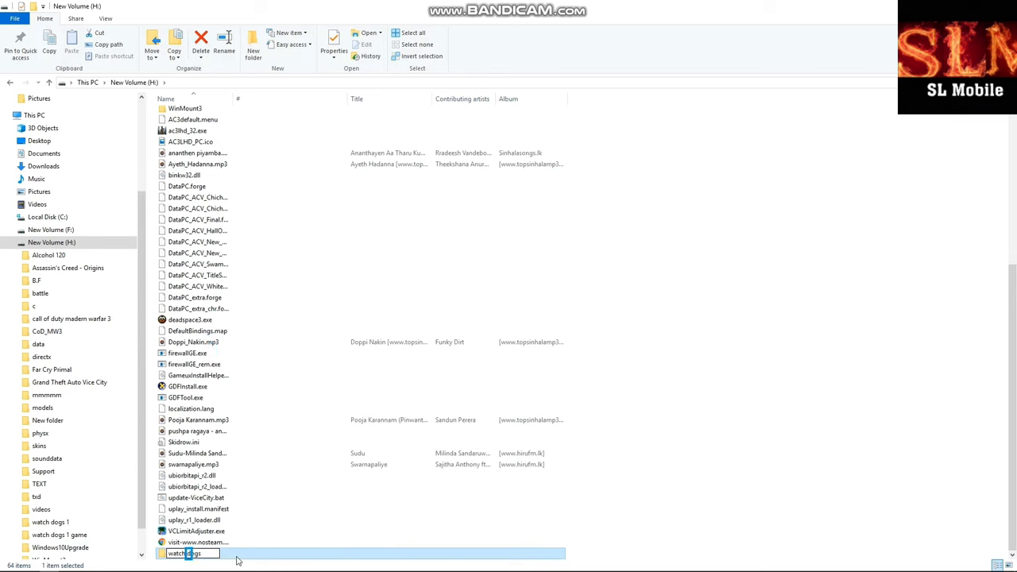
{"action": "type", "text": " 1 games"}
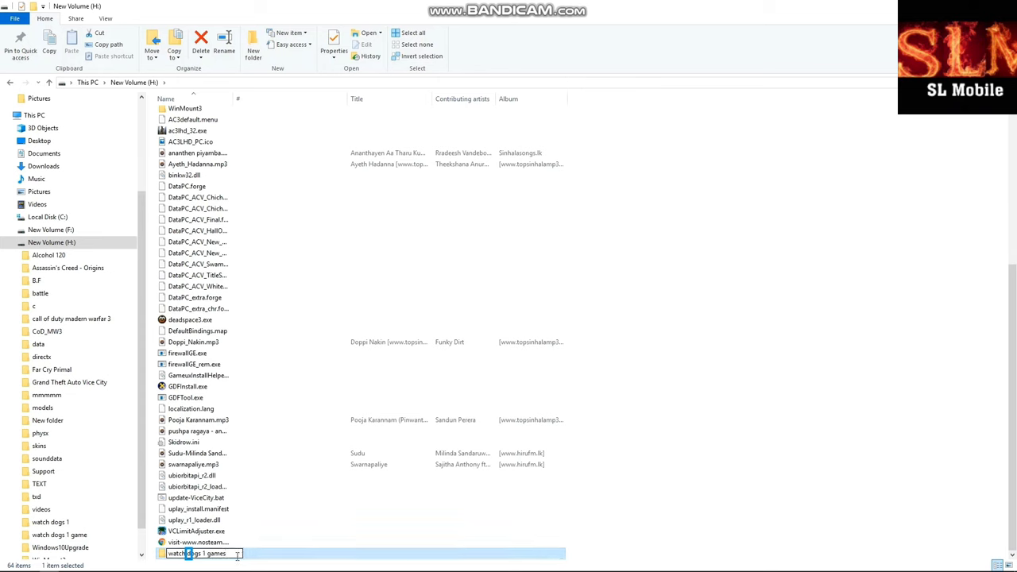
{"action": "key", "text": "BackSpace"}
{"action": "key", "text": "Return"}
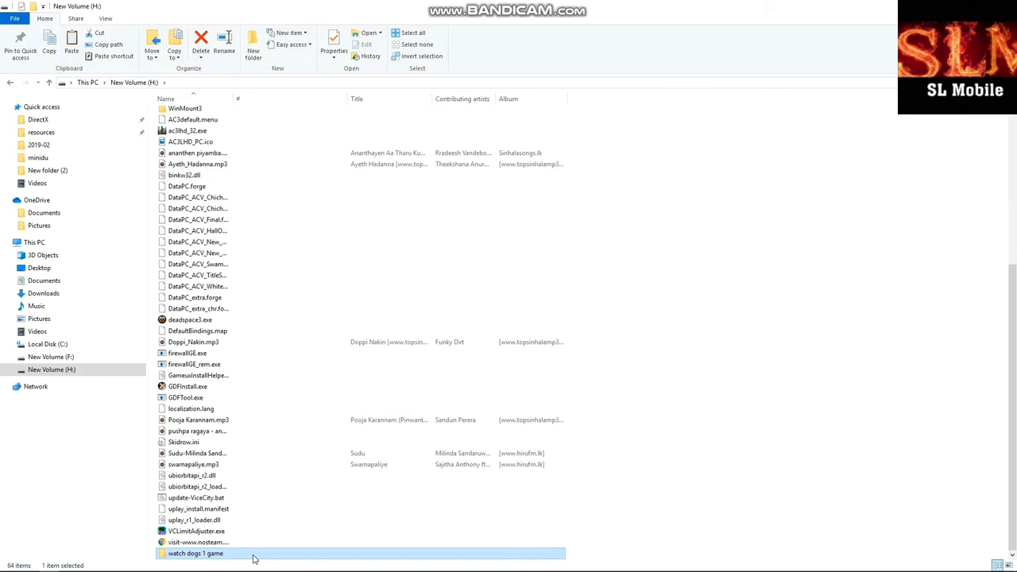
{"action": "double_click", "coordinate": [252, 554]}
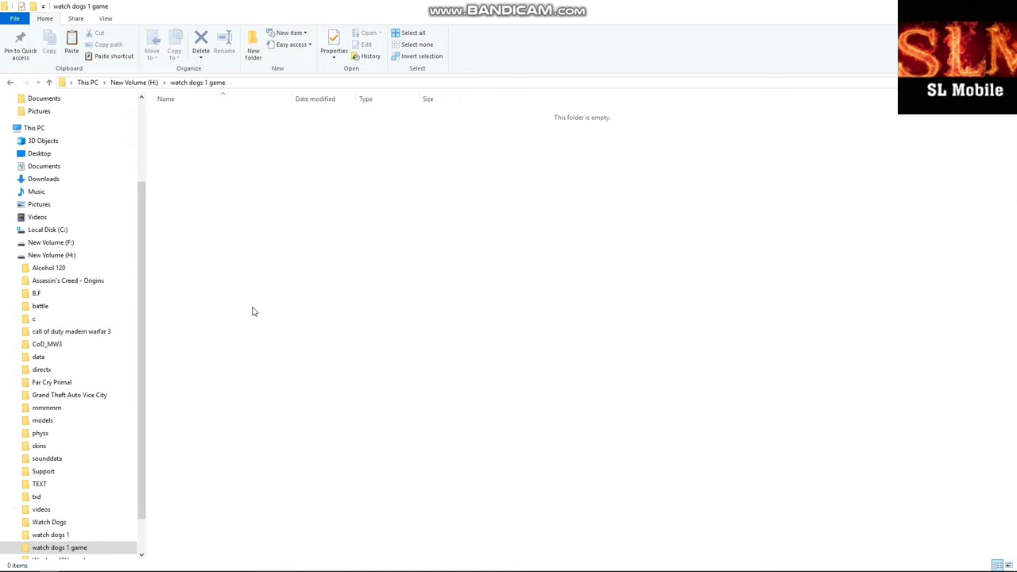
Step: Return to New Volume (H:) and open the 'watch dogs 1' folder containing setup.exe
{"action": "left_click", "coordinate": [11, 85]}
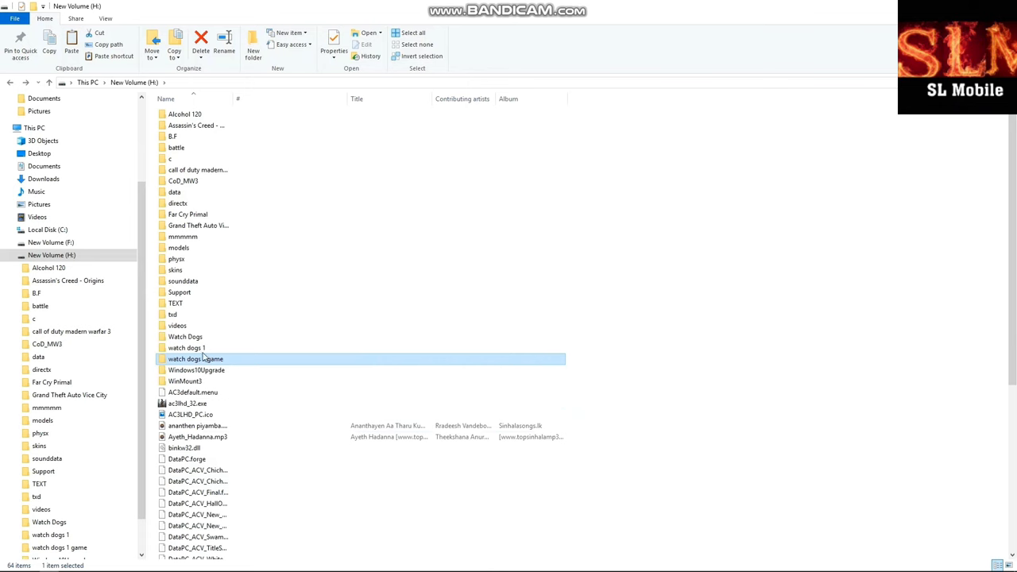
{"action": "mouse_move", "coordinate": [197, 353]}
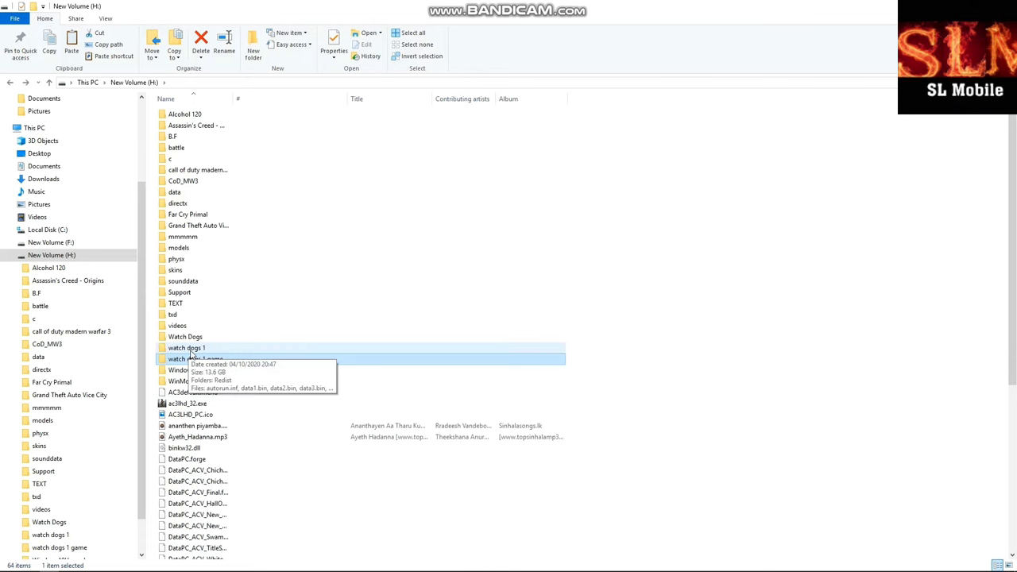
{"action": "double_click", "coordinate": [189, 350]}
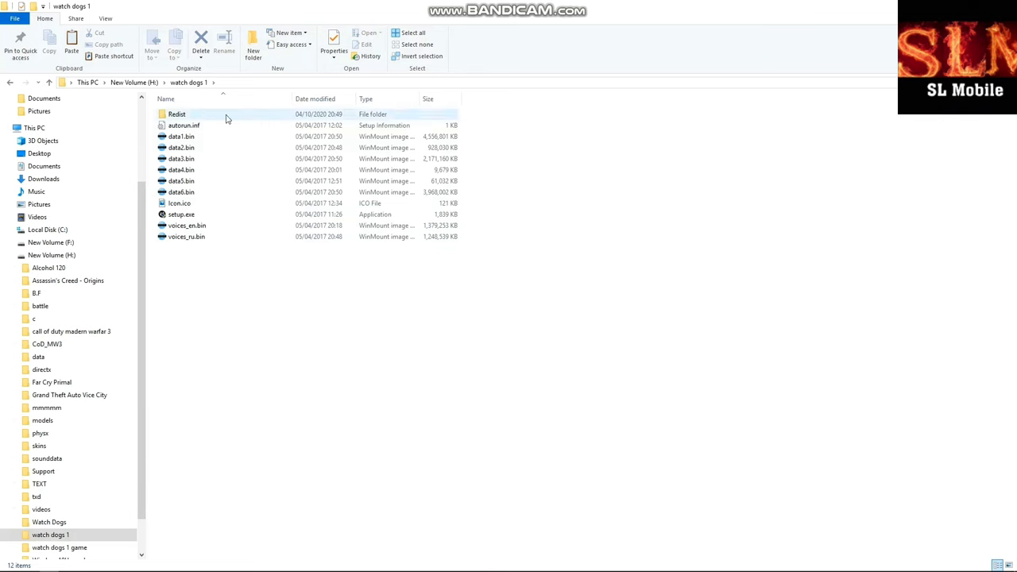
{"action": "mouse_move", "coordinate": [197, 127]}
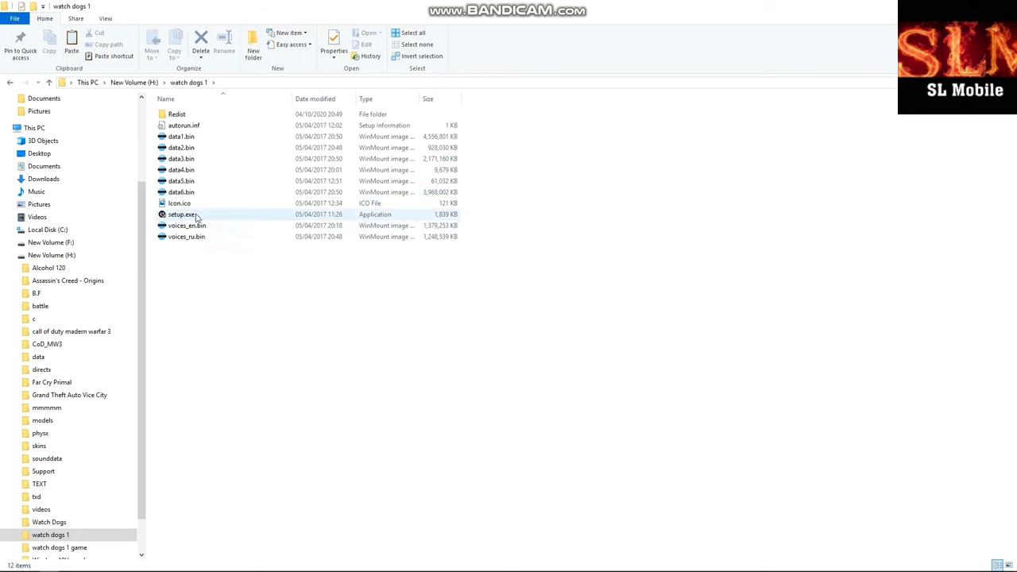
{"action": "left_click", "coordinate": [224, 116]}
{"action": "double_click", "coordinate": [224, 116]}
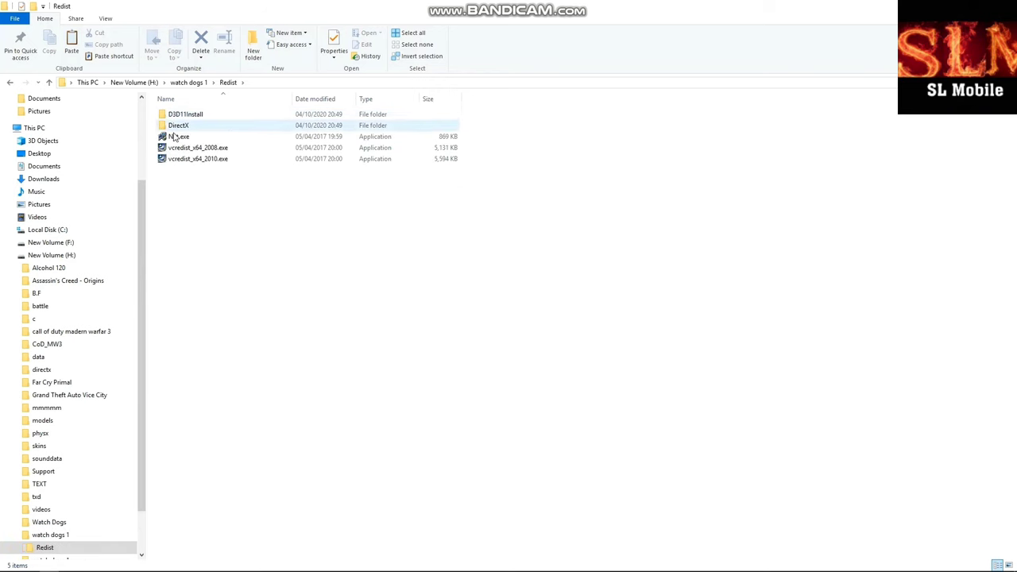
{"action": "left_click", "coordinate": [10, 85]}
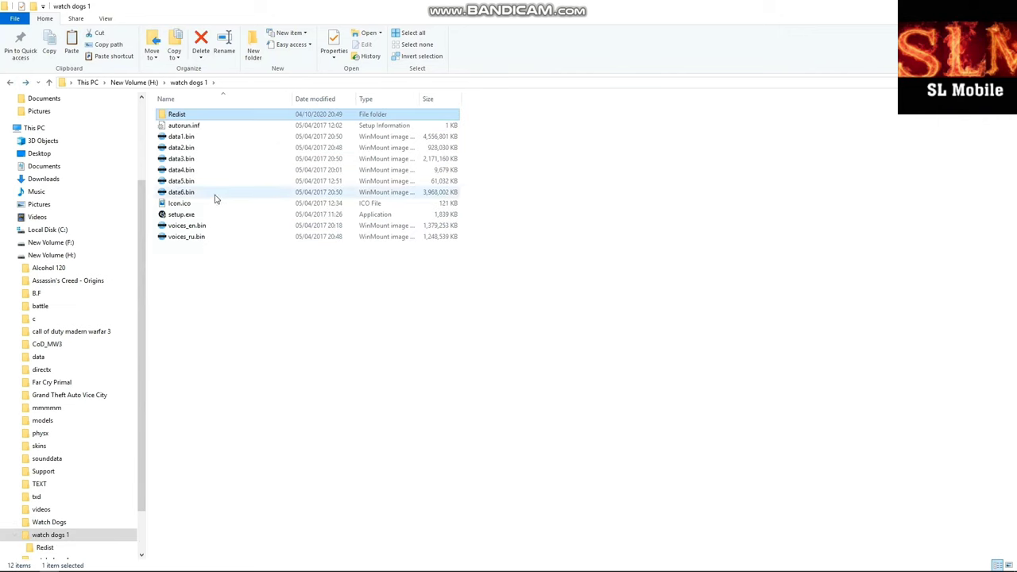
{"action": "left_click", "coordinate": [251, 316]}
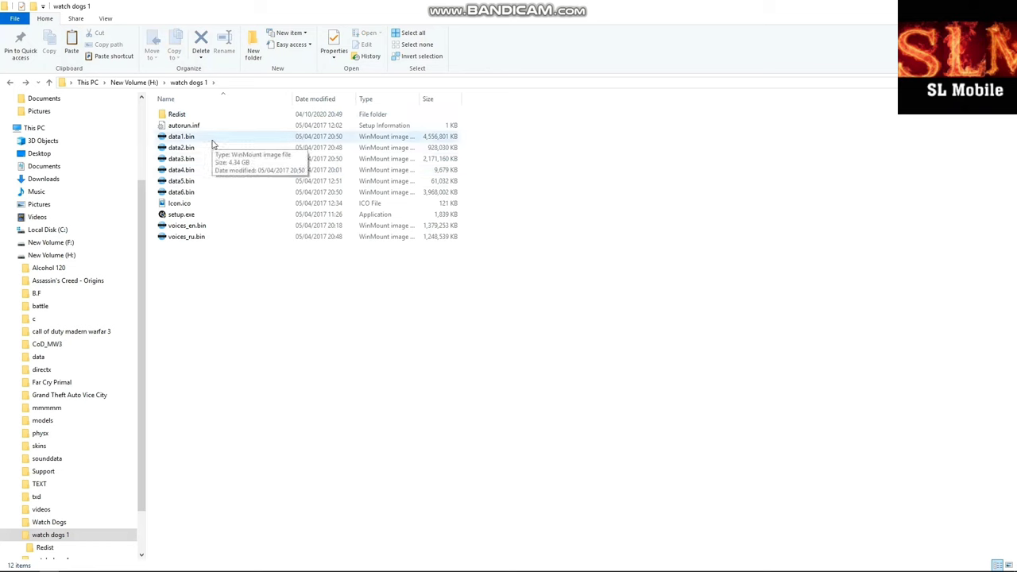
{"action": "left_click_drag", "start_coordinate": [211, 114], "coordinate": [211, 141]}
{"action": "mouse_move", "coordinate": [220, 203]}
{"action": "left_mouse_down"}
{"action": "mouse_move", "coordinate": [216, 121]}
{"action": "mouse_move", "coordinate": [221, 198]}
{"action": "left_mouse_up"}
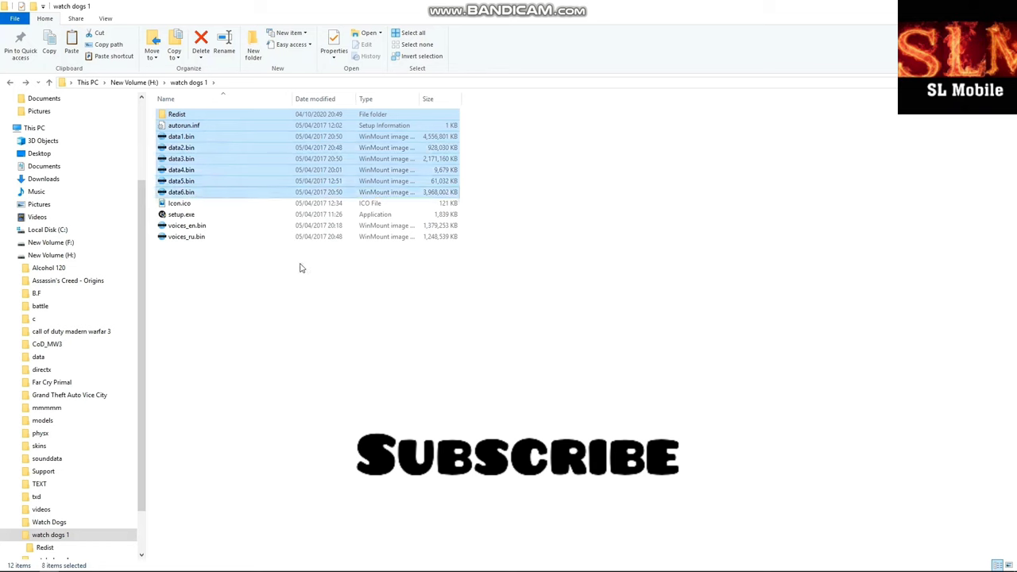
{"action": "left_click", "coordinate": [265, 286]}
{"action": "left_click_drag", "start_coordinate": [217, 143], "coordinate": [221, 193]}
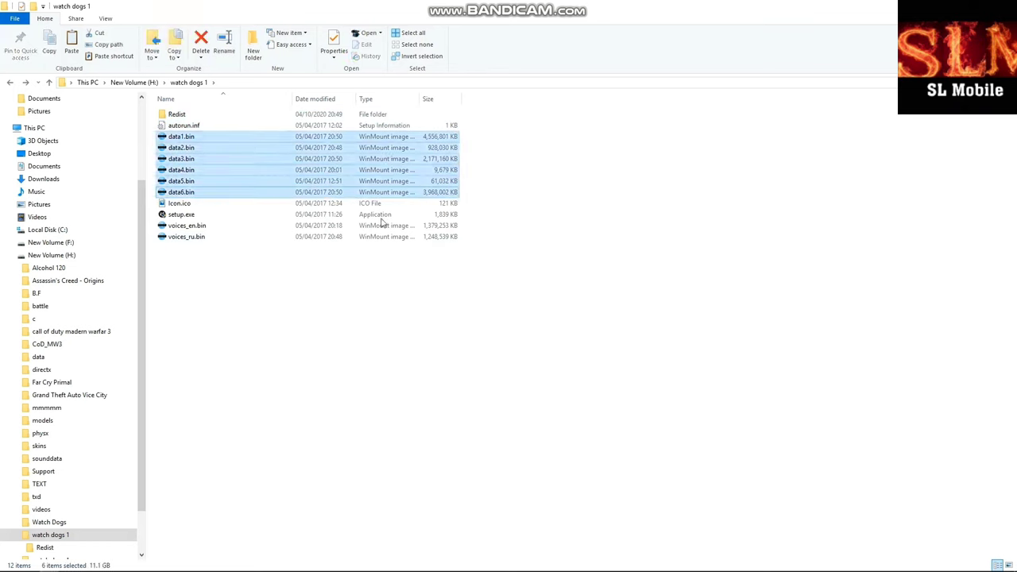
{"action": "right_click", "coordinate": [250, 169]}
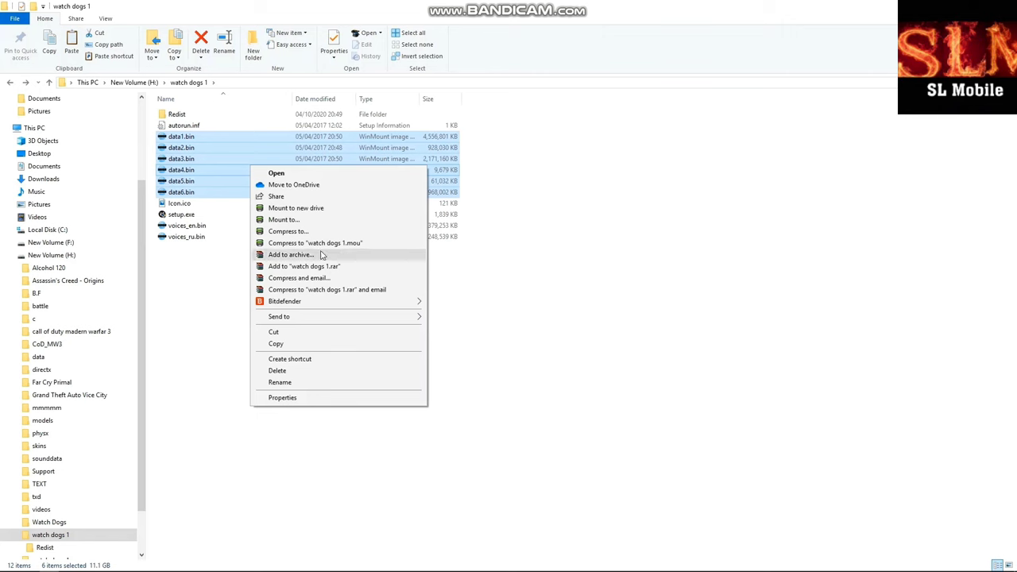
{"action": "left_click", "coordinate": [504, 277]}
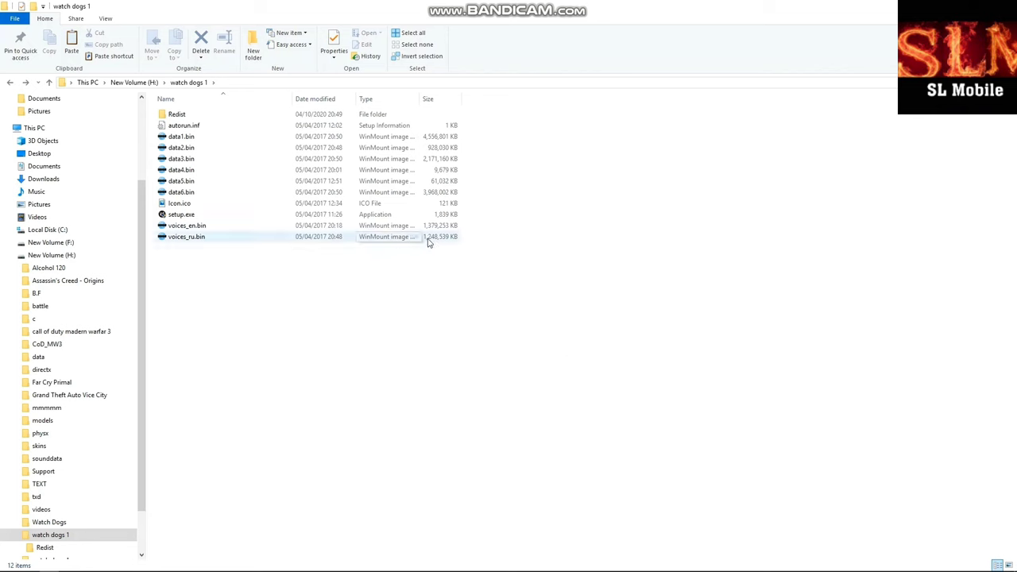
Step: Run setup.exe, remove the existing Watch Dogs install and saved games, then relaunch setup.exe
{"action": "double_click", "coordinate": [210, 214]}
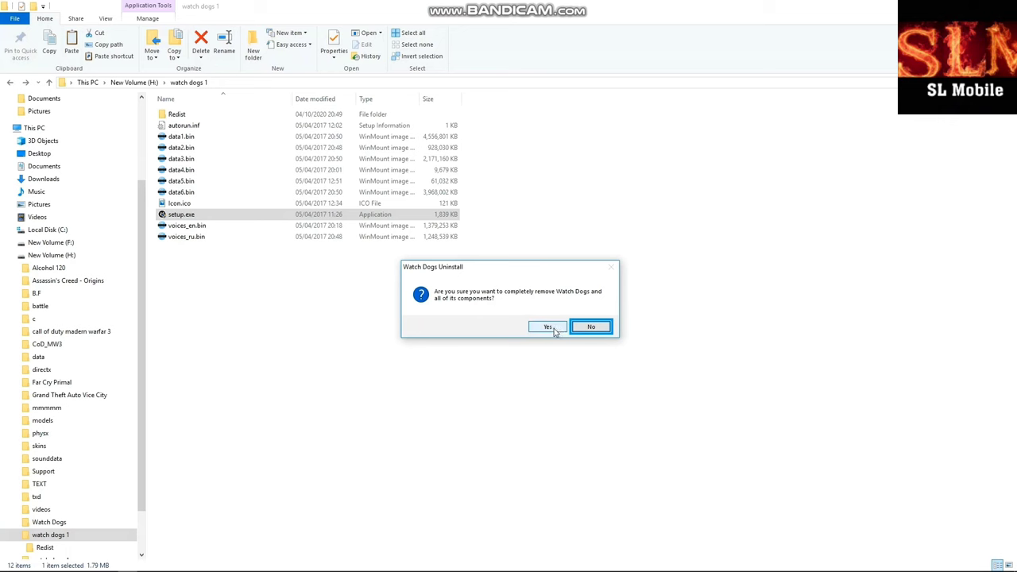
{"action": "left_click", "coordinate": [554, 326]}
{"action": "left_click", "coordinate": [523, 326]}
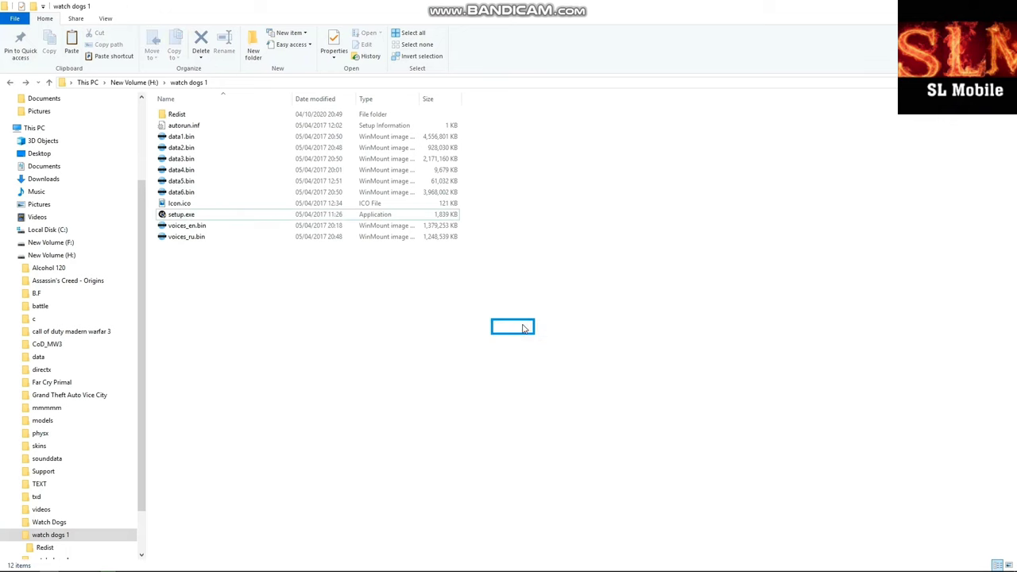
{"action": "double_click", "coordinate": [193, 215]}
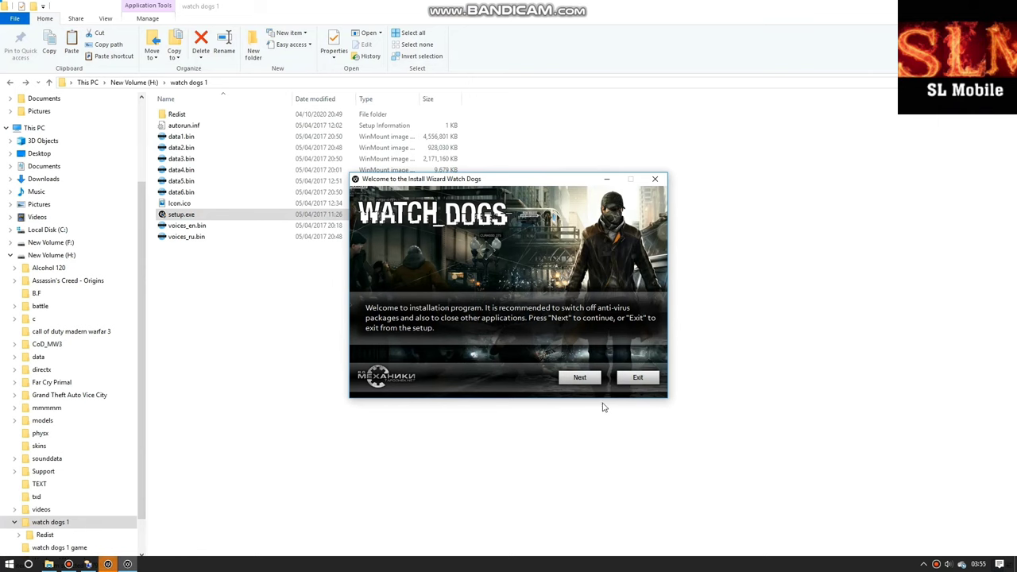
Step: Postpone Windows Update and set the install folder to H:\watch dogs 1 game\Watch Dogs
{"action": "left_click", "coordinate": [577, 381]}
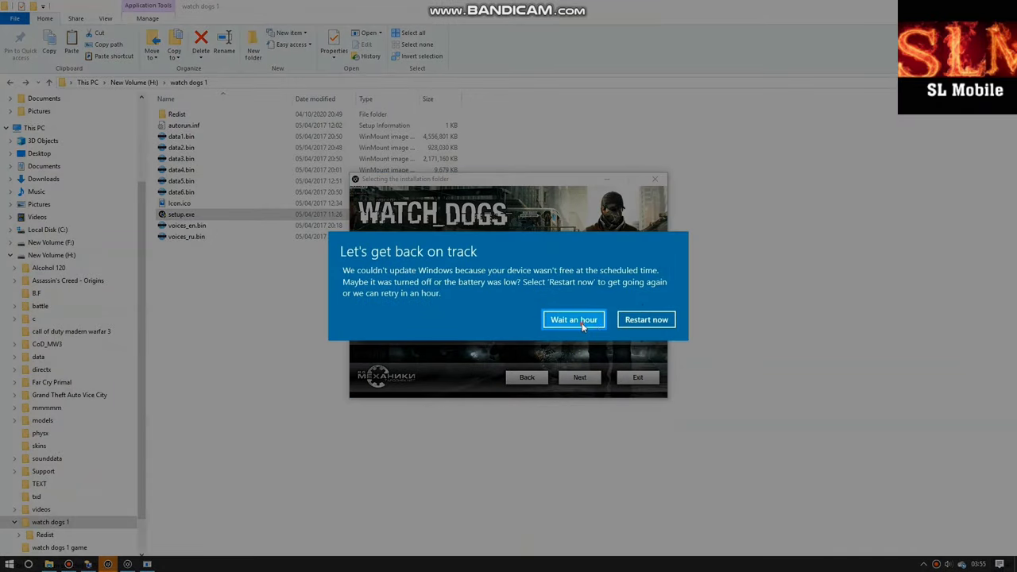
{"action": "left_click", "coordinate": [574, 319]}
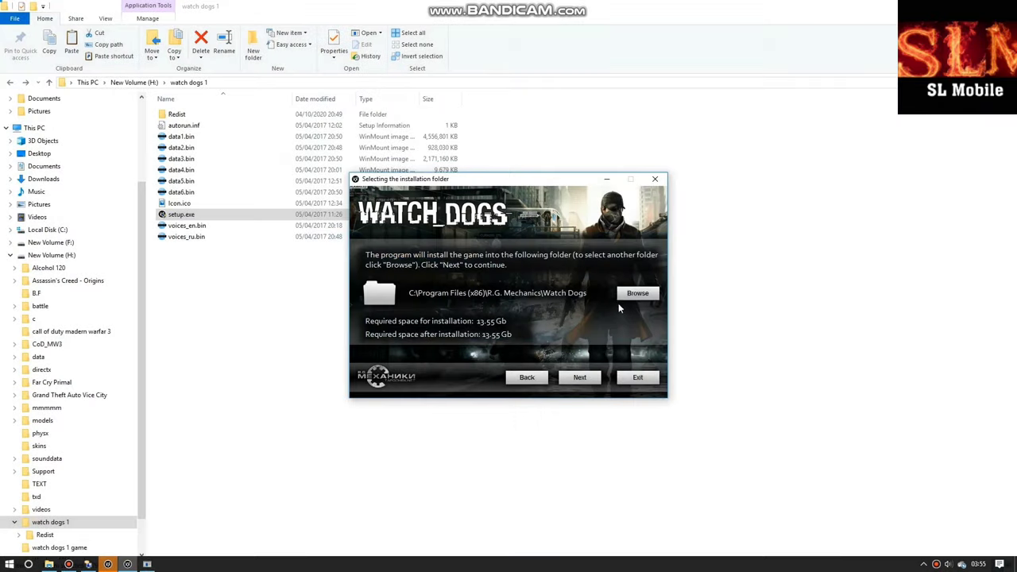
{"action": "left_click", "coordinate": [636, 294]}
{"action": "scroll", "coordinate": [530, 308], "scroll_direction": "down", "scroll_amount": 10}
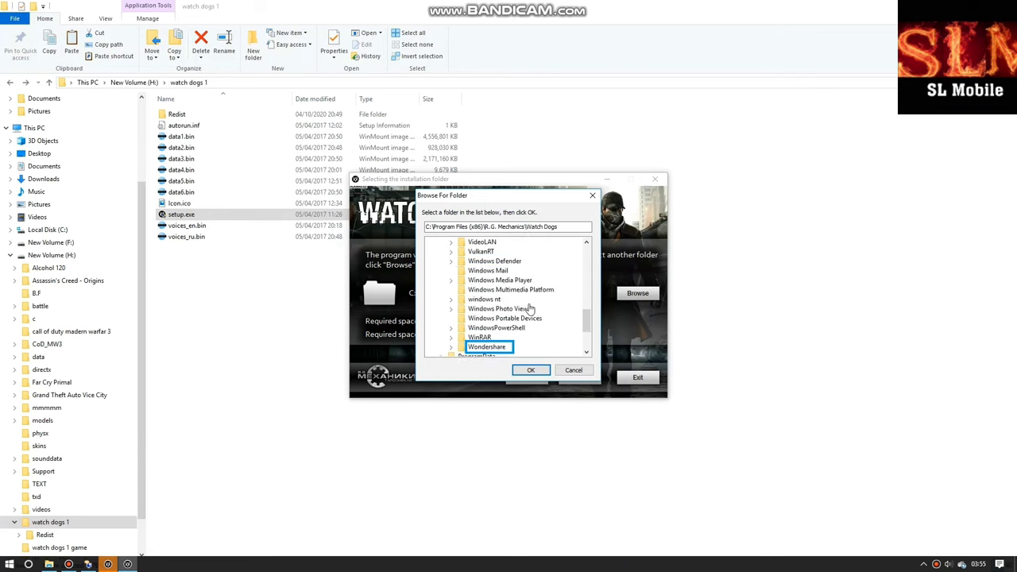
{"action": "left_click", "coordinate": [470, 347]}
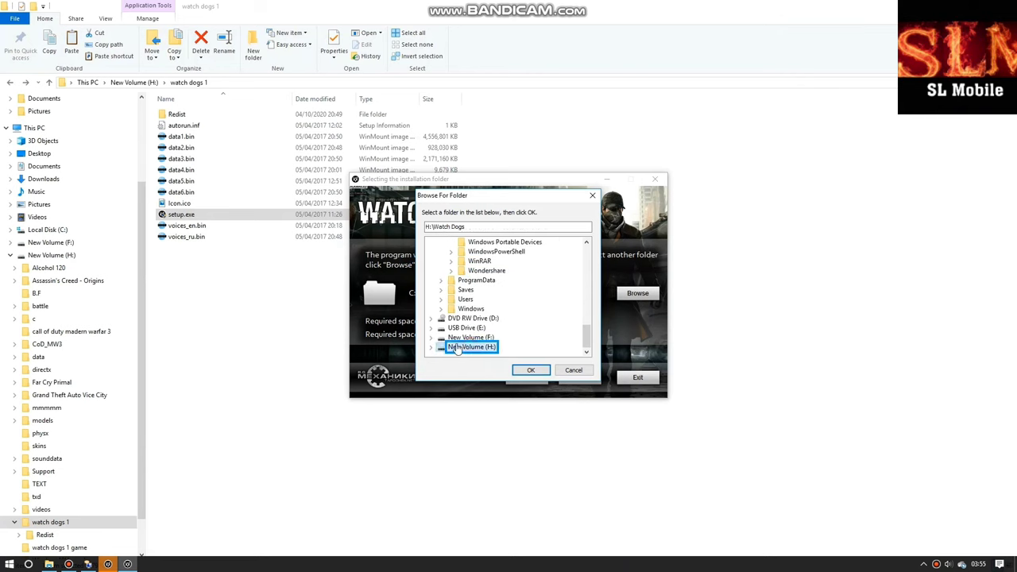
{"action": "key", "text": "Down"}
{"action": "key", "text": "Down"}
{"action": "key", "text": "Down"}
{"action": "key", "text": "Down"}
{"action": "key", "text": "Down"}
{"action": "key", "text": "Down"}
{"action": "key", "text": "Down"}
{"action": "key", "text": "Down"}
{"action": "key", "text": "Down"}
{"action": "key", "text": "Down"}
{"action": "key", "text": "Down"}
{"action": "key", "text": "Down"}
{"action": "key", "text": "Down"}
{"action": "key", "text": "Down"}
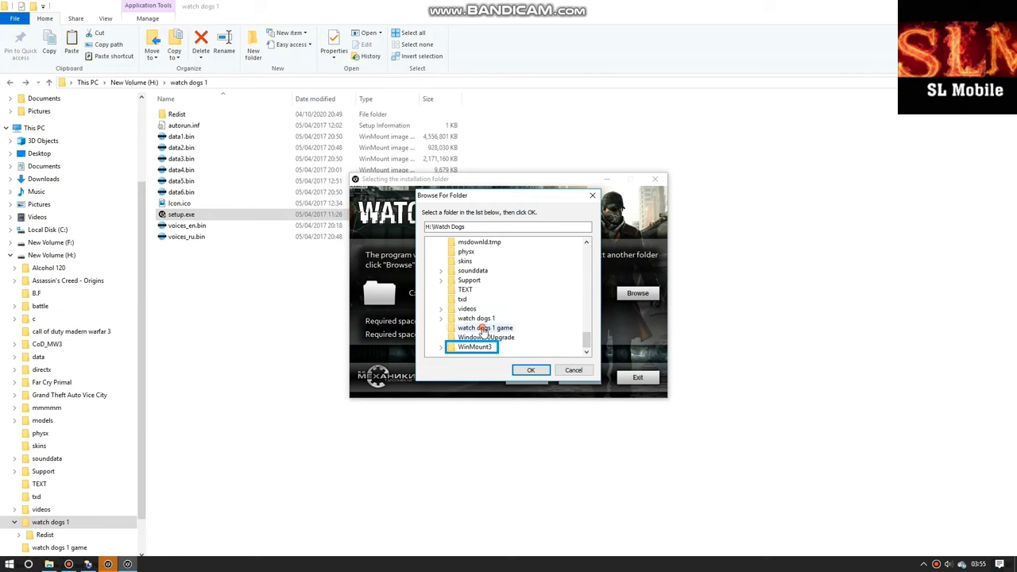
{"action": "left_click", "coordinate": [483, 327]}
{"action": "left_click", "coordinate": [531, 370]}
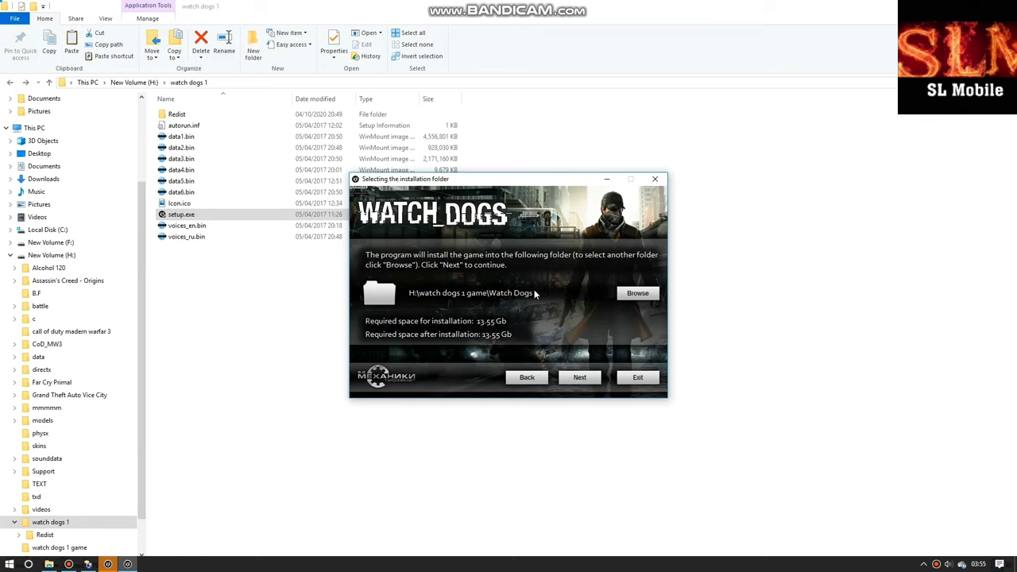
Step: Set both the voice and interface languages to English
{"action": "left_click", "coordinate": [579, 378]}
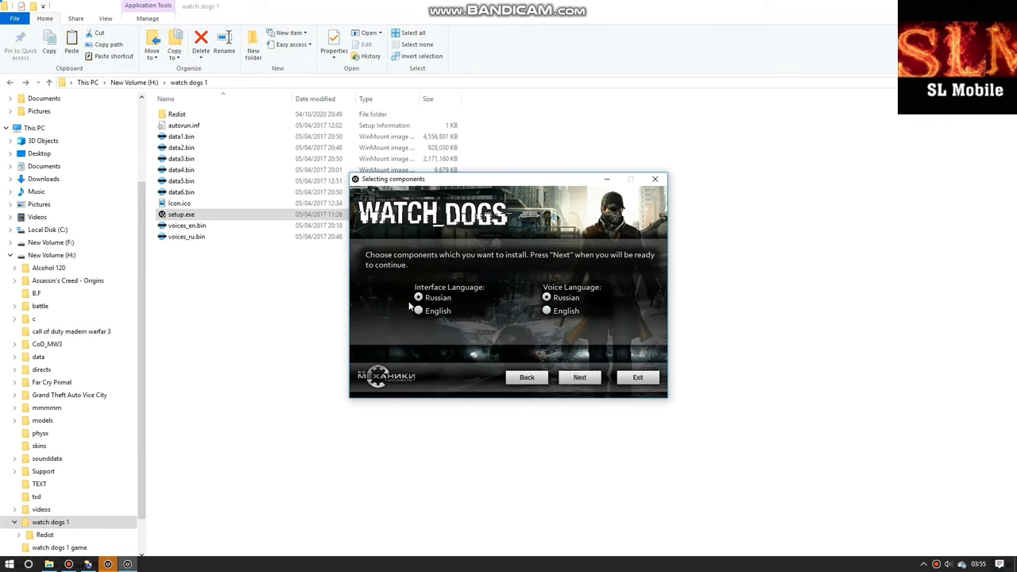
{"action": "left_click", "coordinate": [546, 310]}
{"action": "left_click", "coordinate": [419, 311]}
Step: Choose 'Don't create a Start Menu folder' and start the installation
{"action": "left_click", "coordinate": [580, 379]}
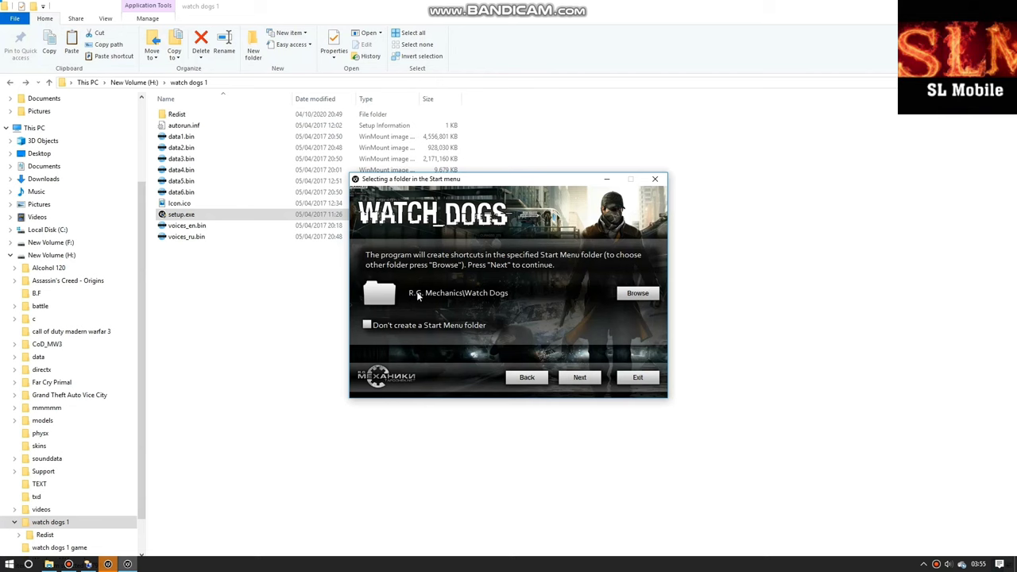
{"action": "left_click", "coordinate": [367, 326]}
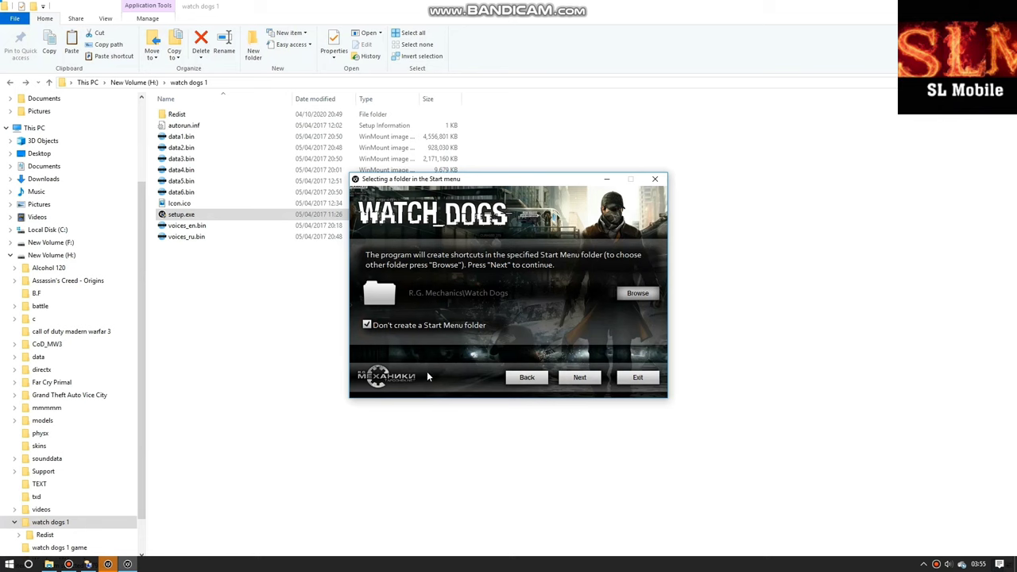
{"action": "left_click", "coordinate": [580, 377]}
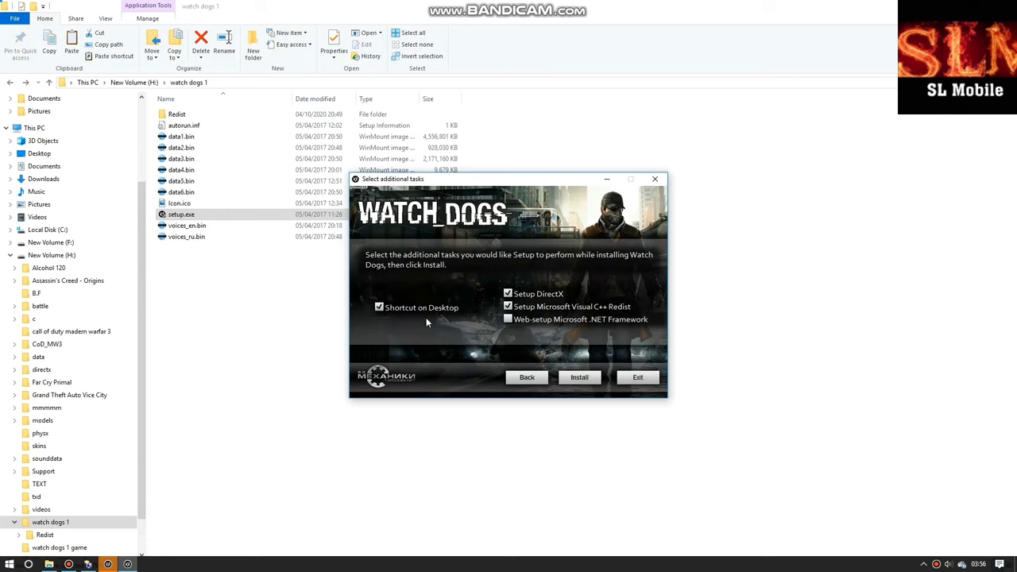
{"action": "left_click", "coordinate": [589, 377]}
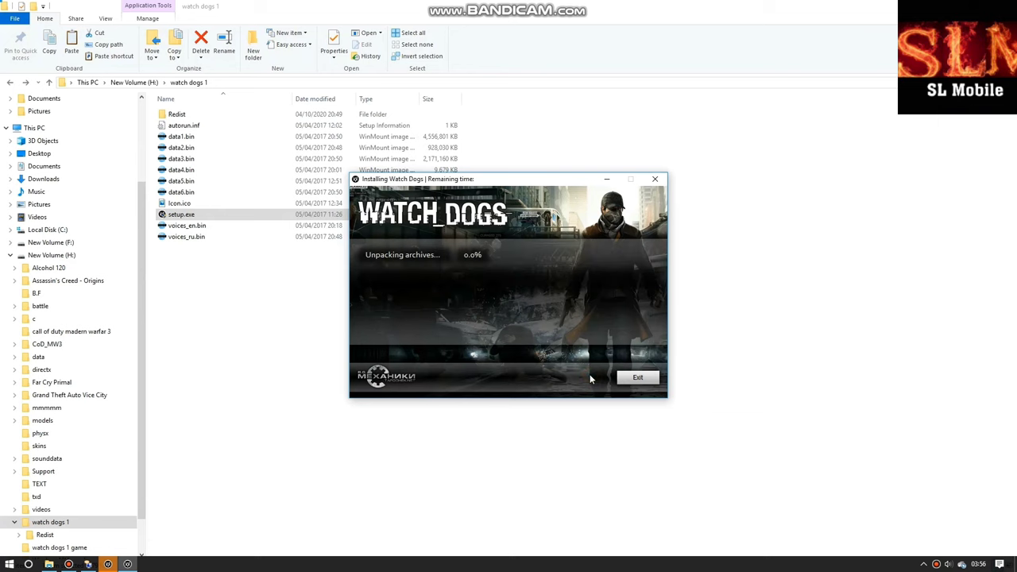